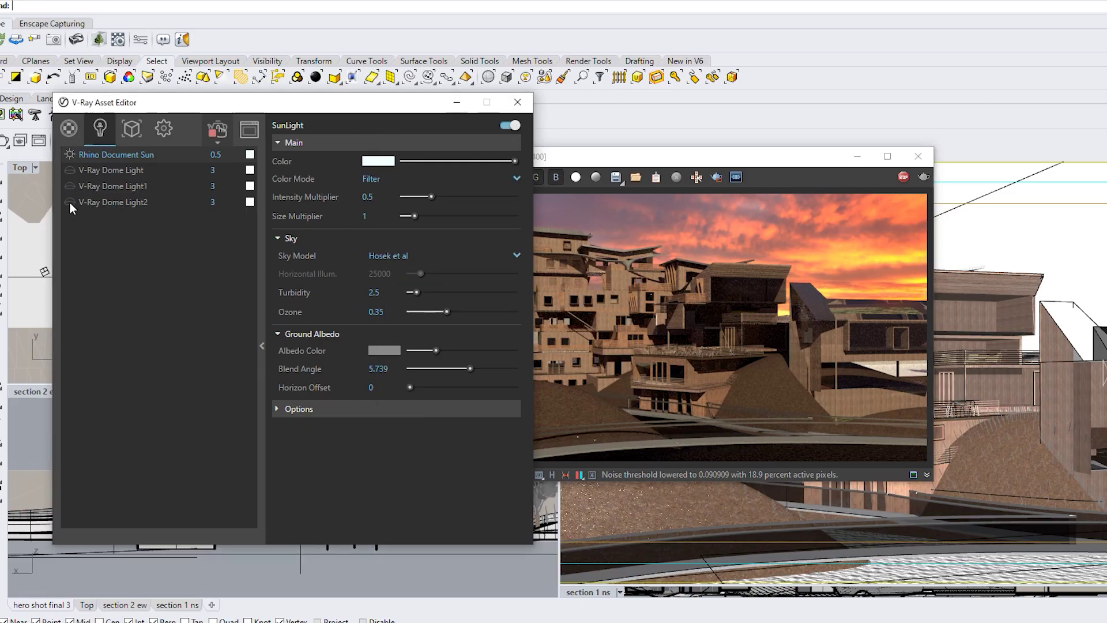
Arrange the Asset Editor beside the full render and select V-Ray Dome Light.
left_click_drag(404, 102, 299, 95)
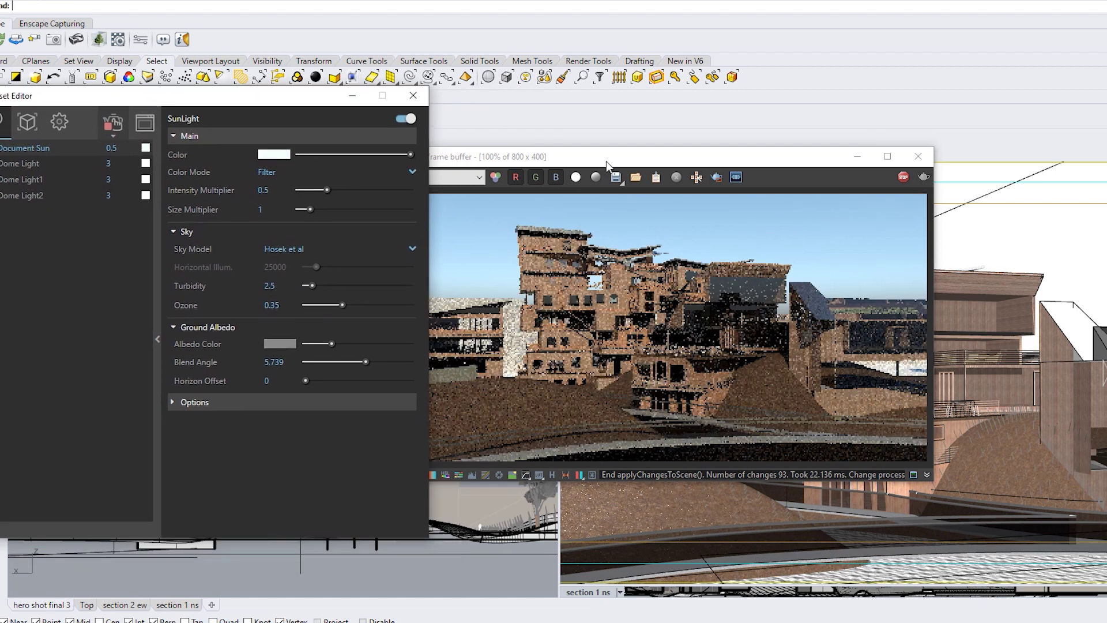
left_click_drag(607, 156, 718, 156)
left_click_drag(304, 107, 370, 104)
left_click(73, 193)
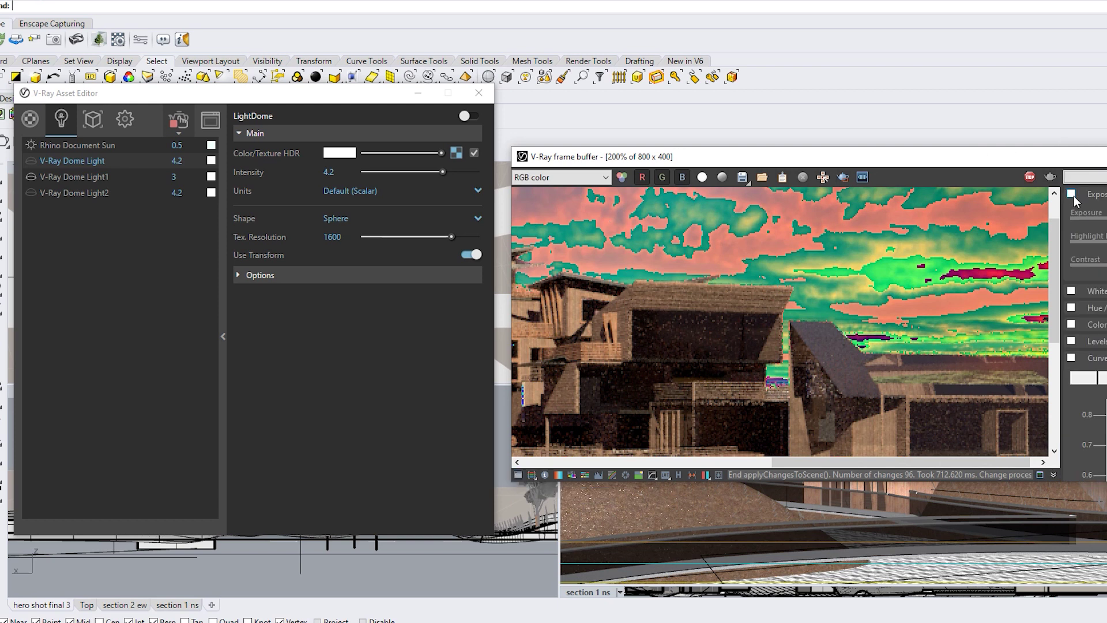
Try the frame buffer's Exposure correction, adjusting its value and toggling it.
left_click(1072, 195)
left_click_drag(1105, 248, 1088, 261)
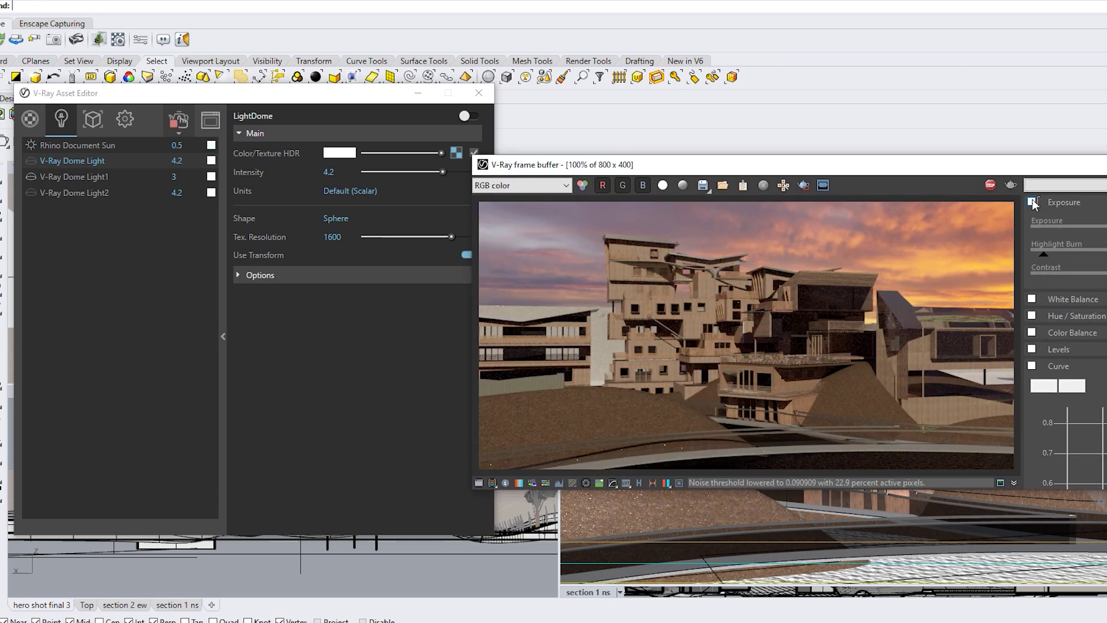
left_click(1032, 201)
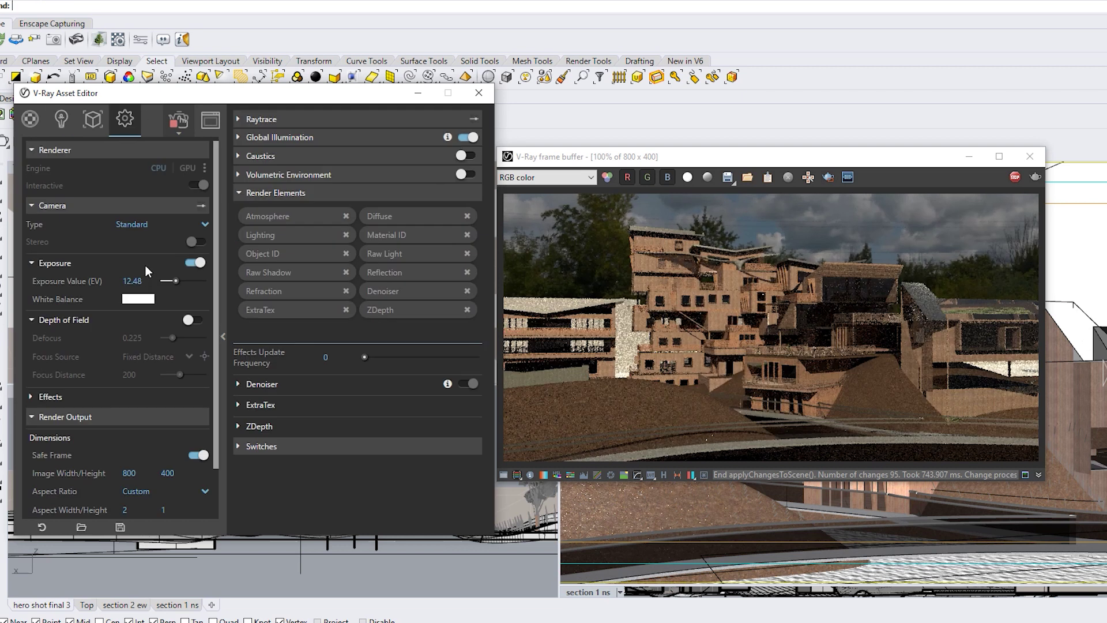
Set the camera Exposure Value to 12.
left_click(121, 278)
type("12")
key("Return")
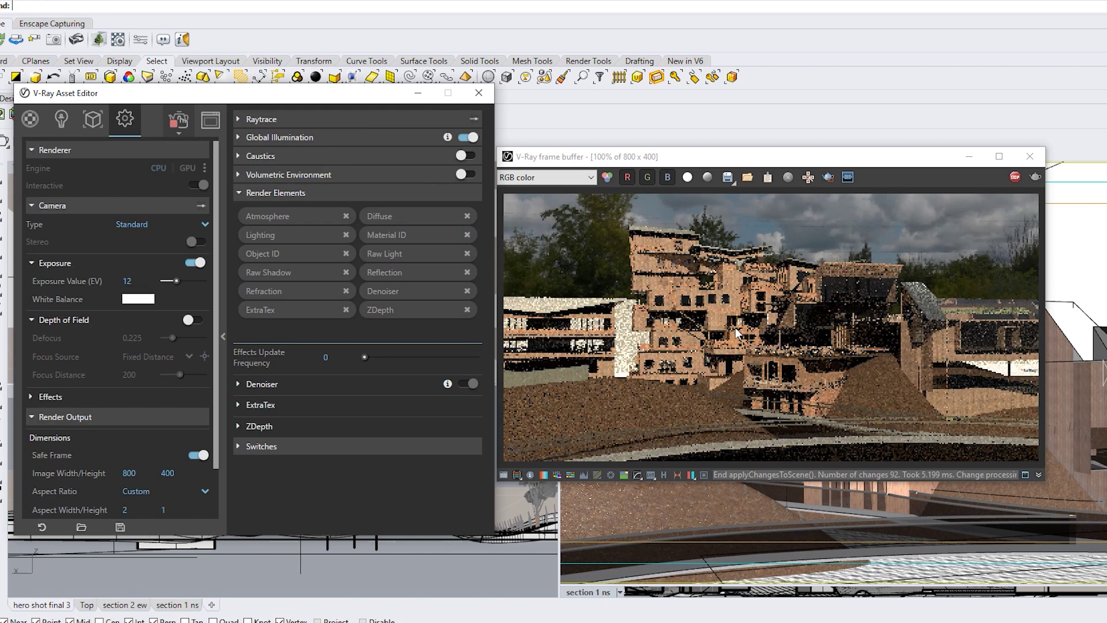
scroll(736, 332, "up", 1)
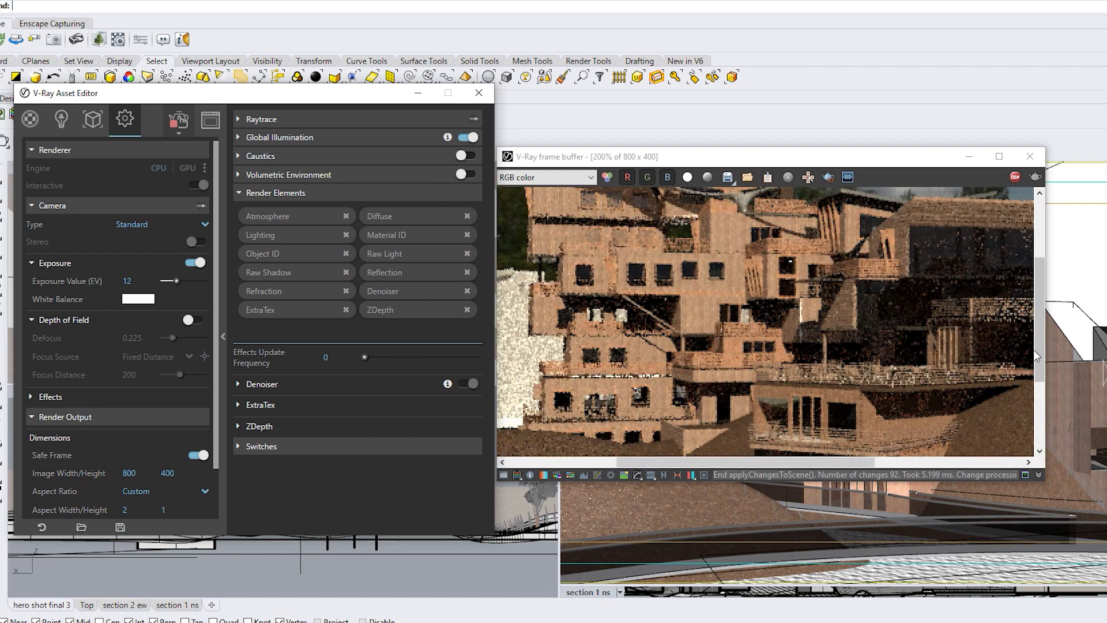
middle_click_drag(865, 265, 1003, 334)
Disable V-Ray Dome Light, enable V-Ray Dome Light1, and highlight over-bright pixels.
left_click(61, 119)
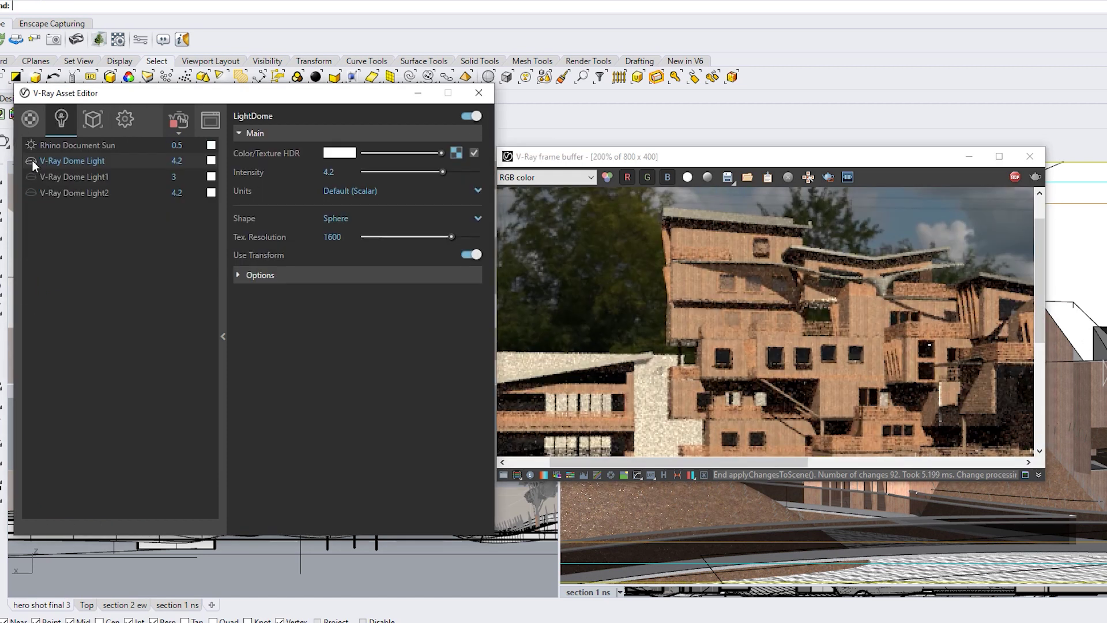
left_click(31, 176)
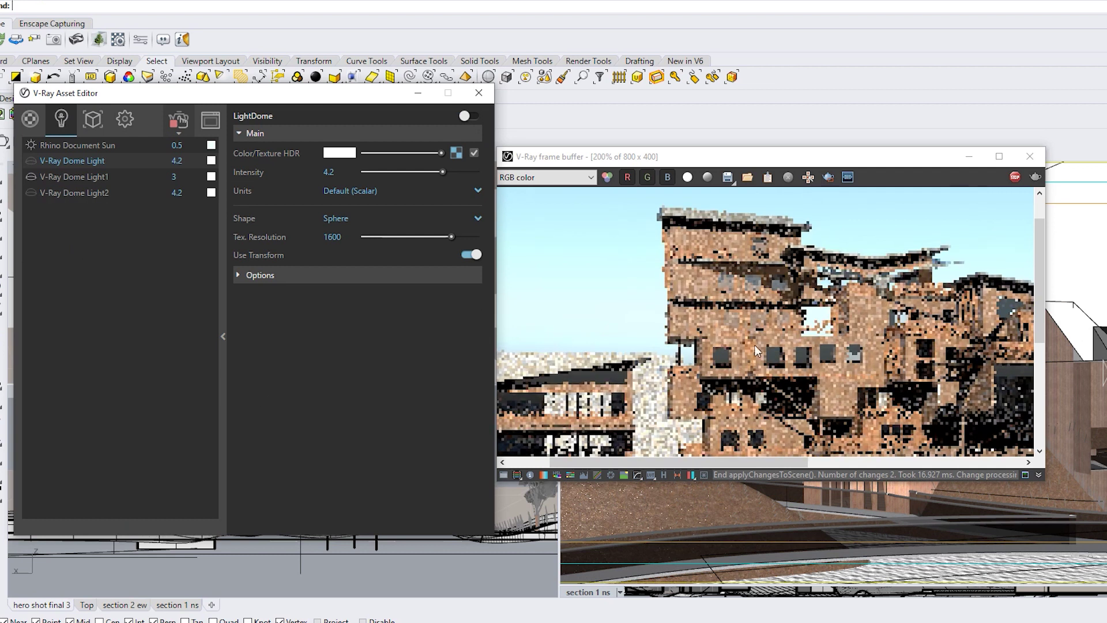
left_click_drag(784, 168, 799, 167)
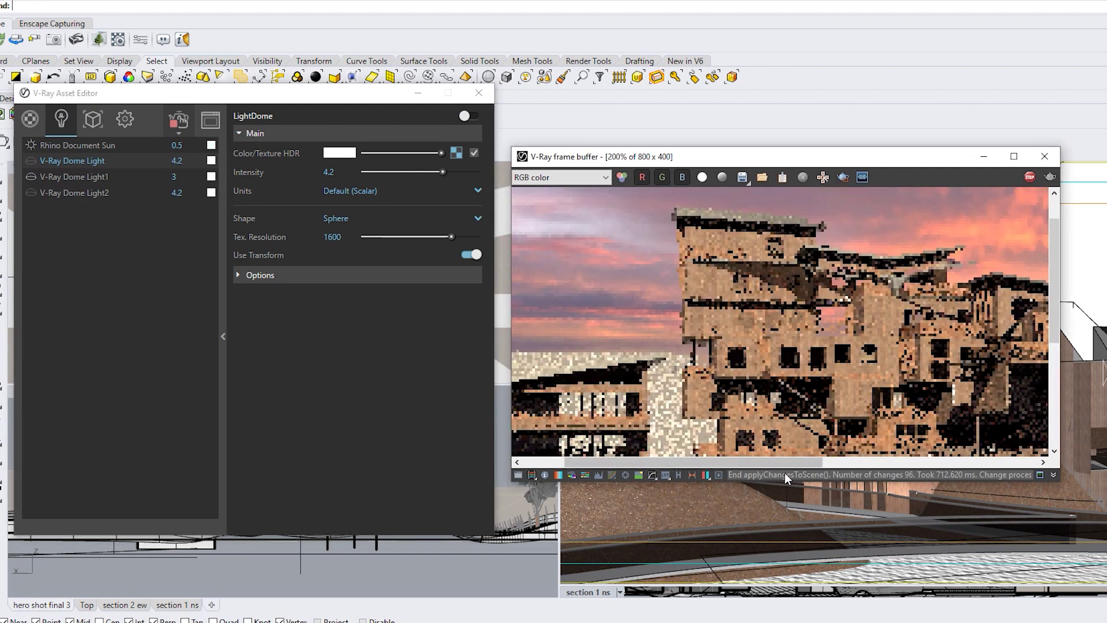
left_click_drag(819, 461, 1005, 459)
left_click(532, 476)
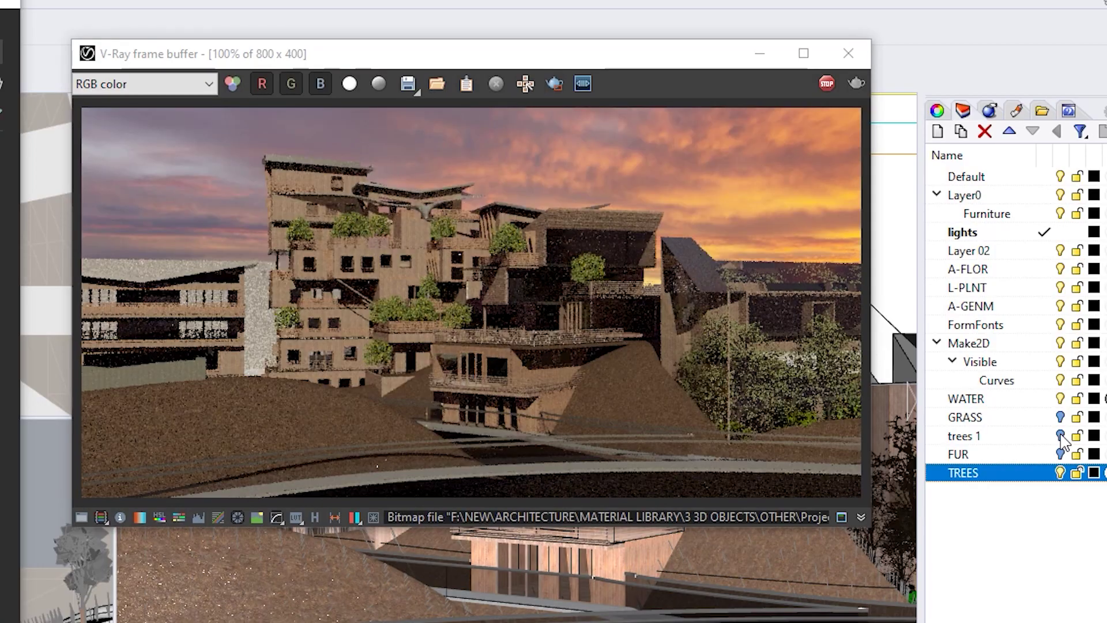
Switch on the trees 1 and GRASS layers' light bulbs in the Layers panel.
left_click(1061, 438)
left_click(1061, 436)
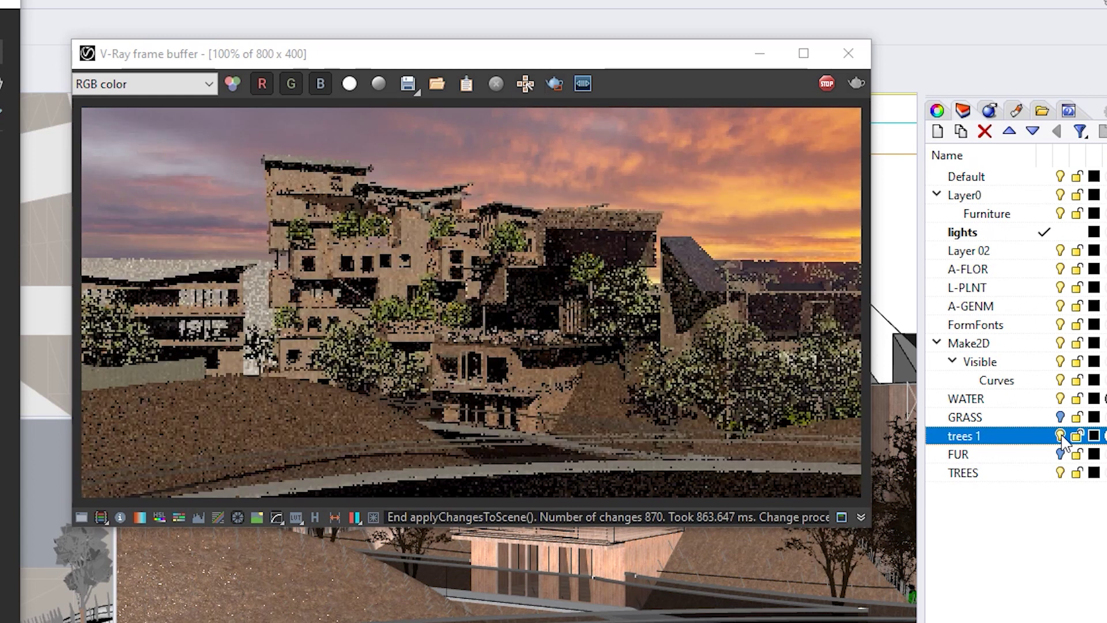
left_click(1061, 418)
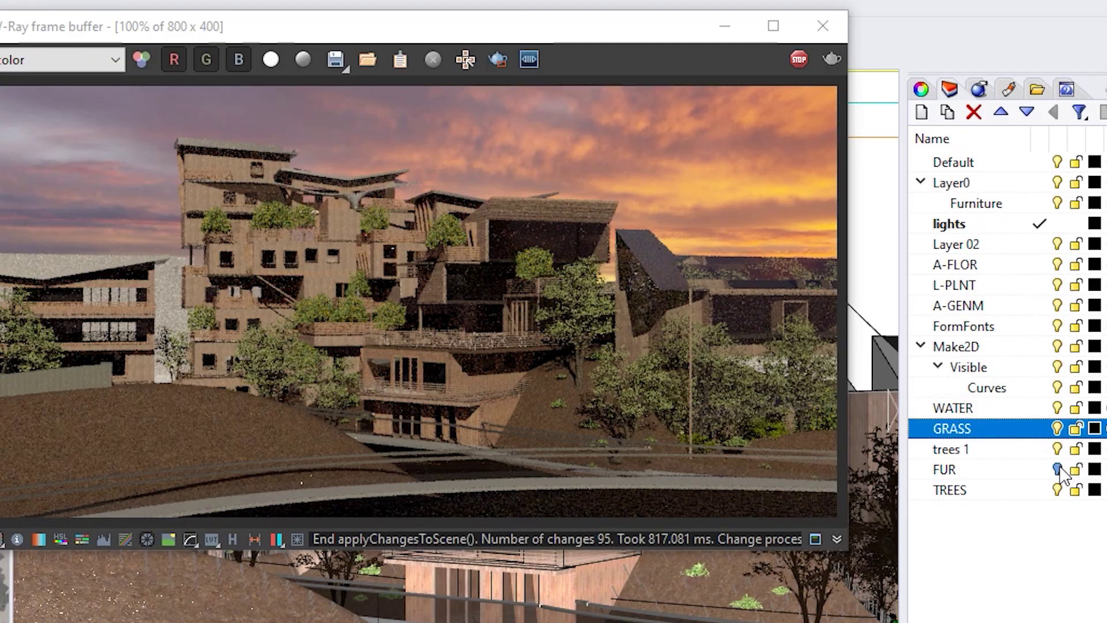
left_click(1059, 468)
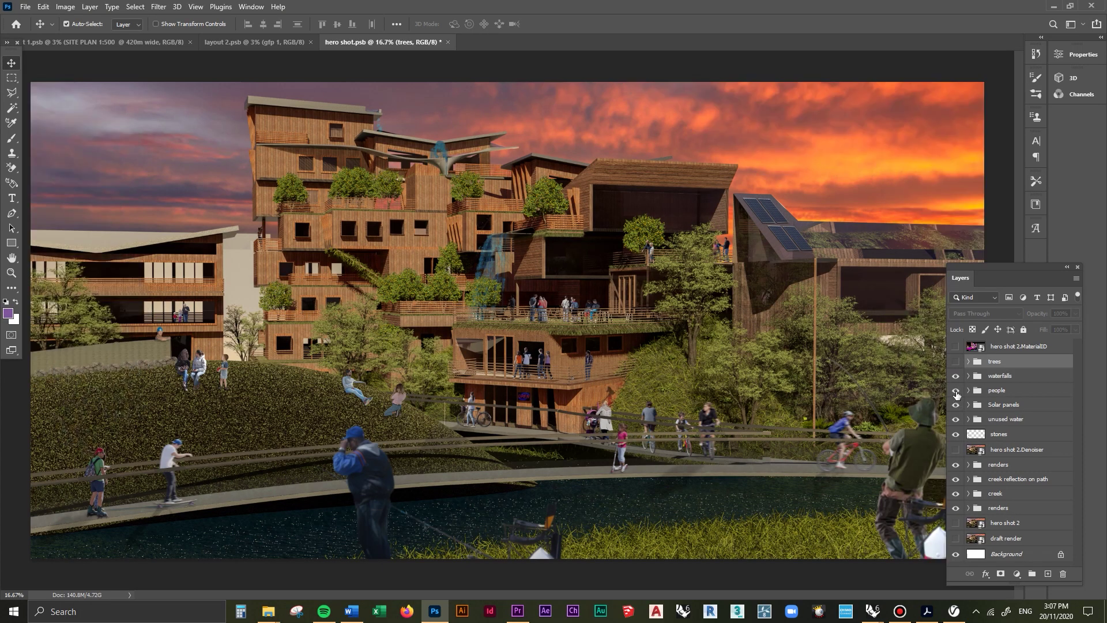
Hide the people and Solar panels layer groups in Photoshop.
left_click(956, 392)
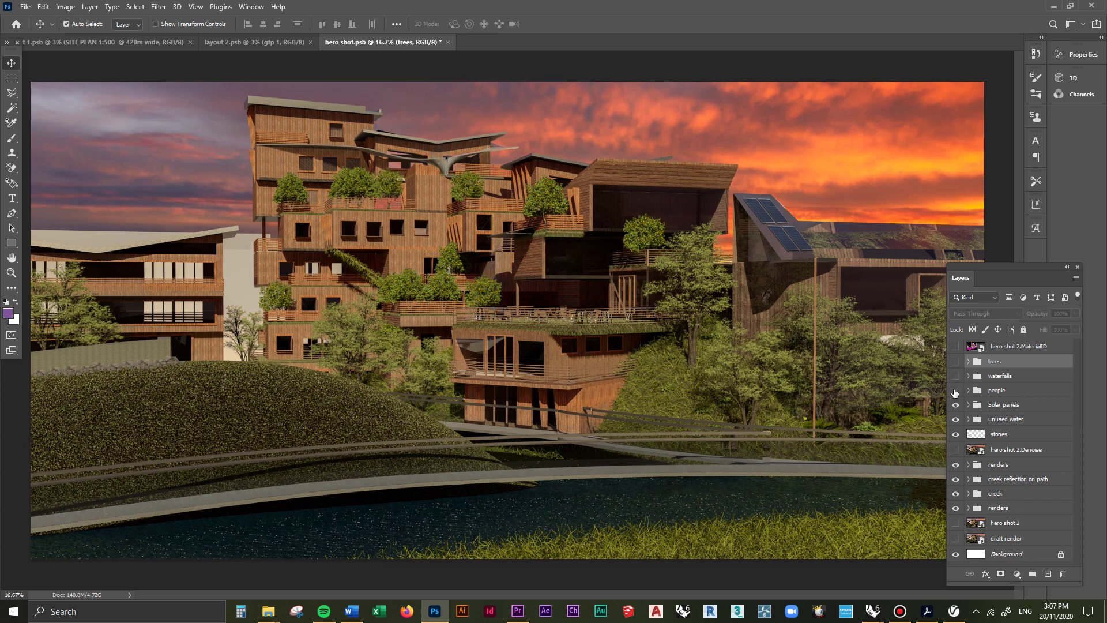
left_click(956, 406)
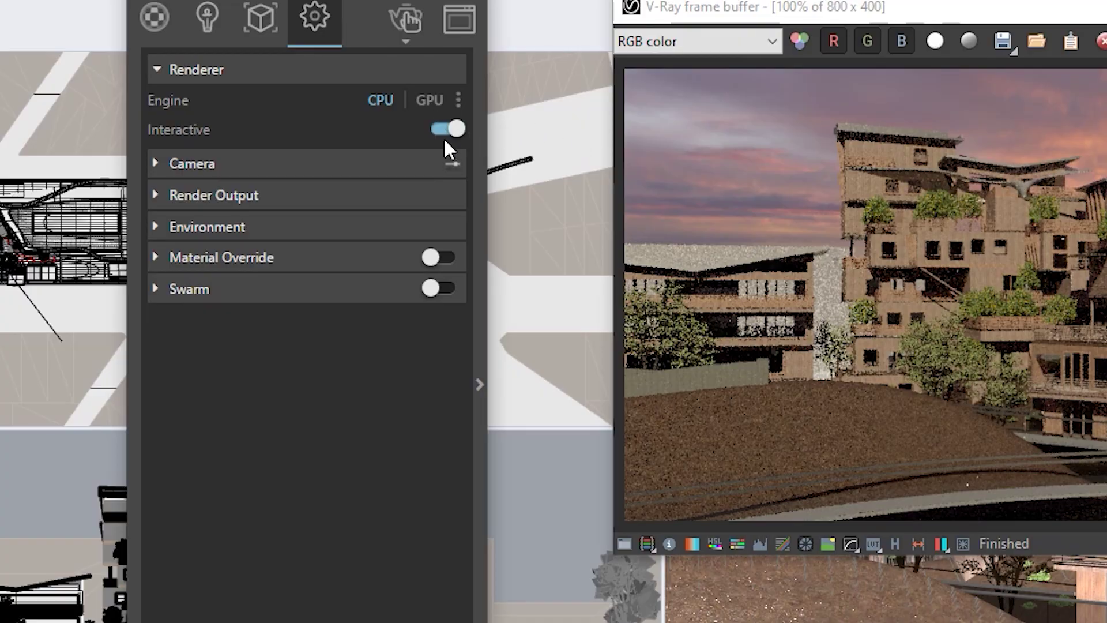
Turn off Interactive, set Quality to Very High and Image Width to 3500.
left_click(449, 130)
left_click_drag(408, 187, 469, 191)
left_click(189, 301)
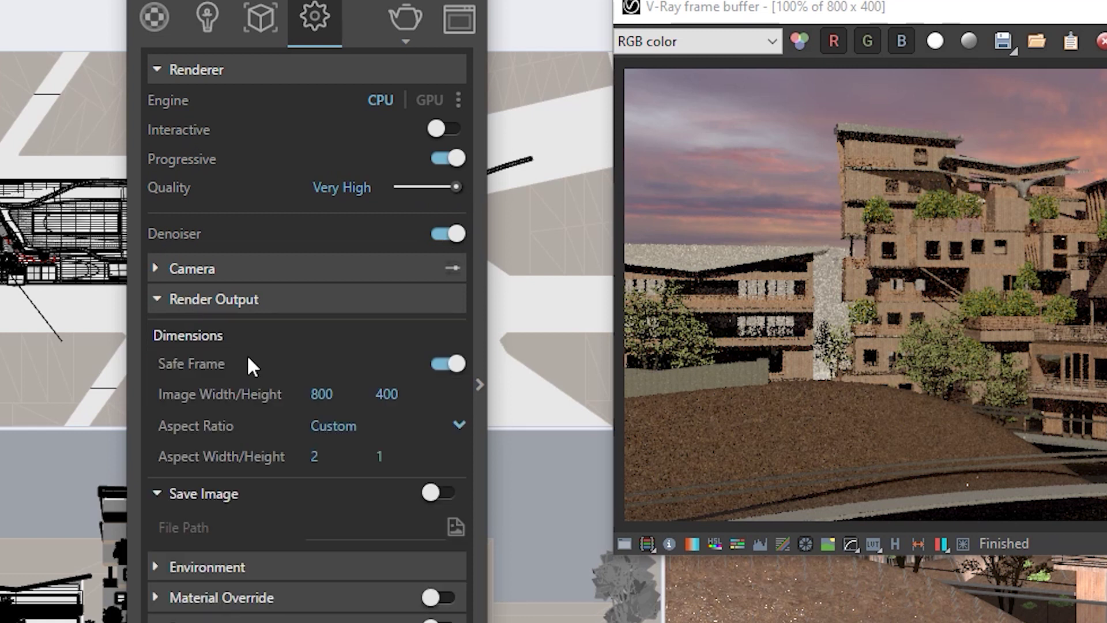
double_click(330, 395)
type("3500")
key("Return")
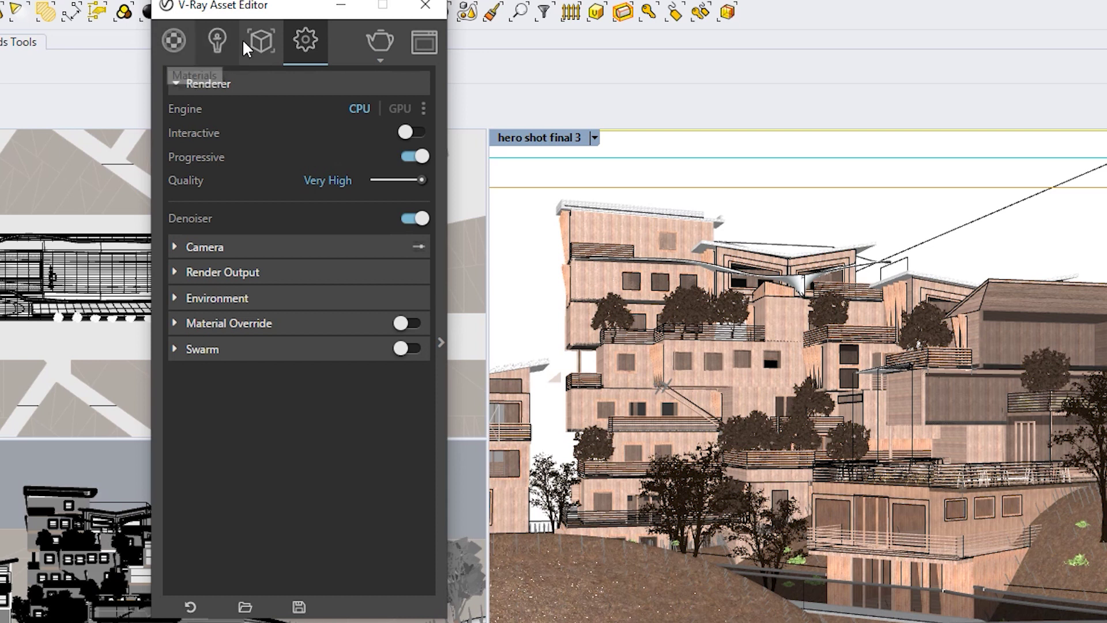
Add Atmosphere to the V-Ray Render Elements list.
left_click(442, 343)
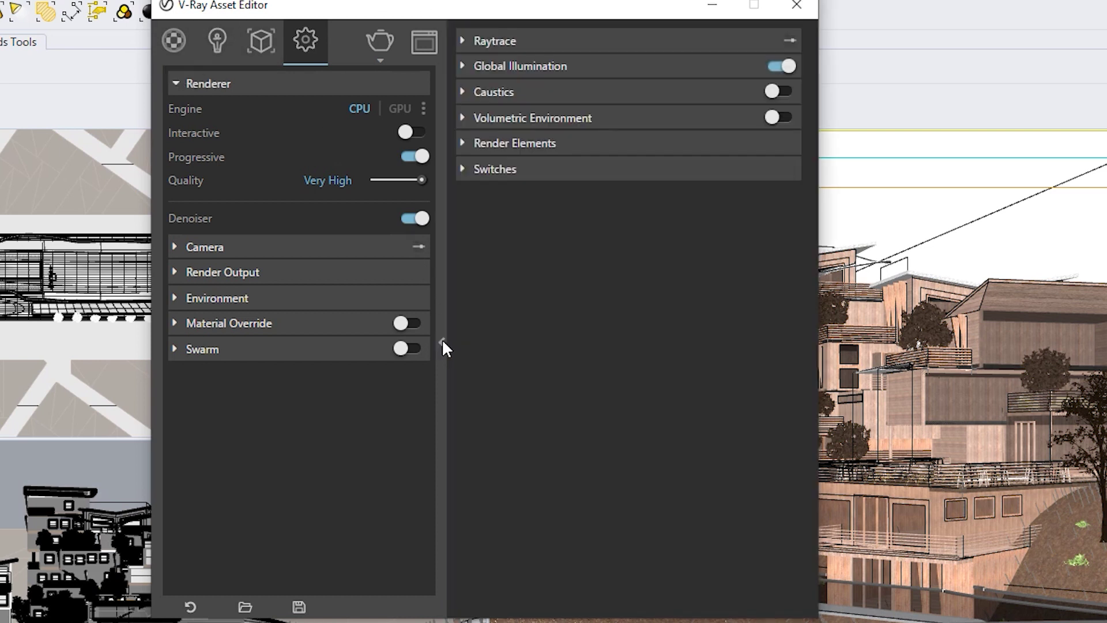
left_click(526, 143)
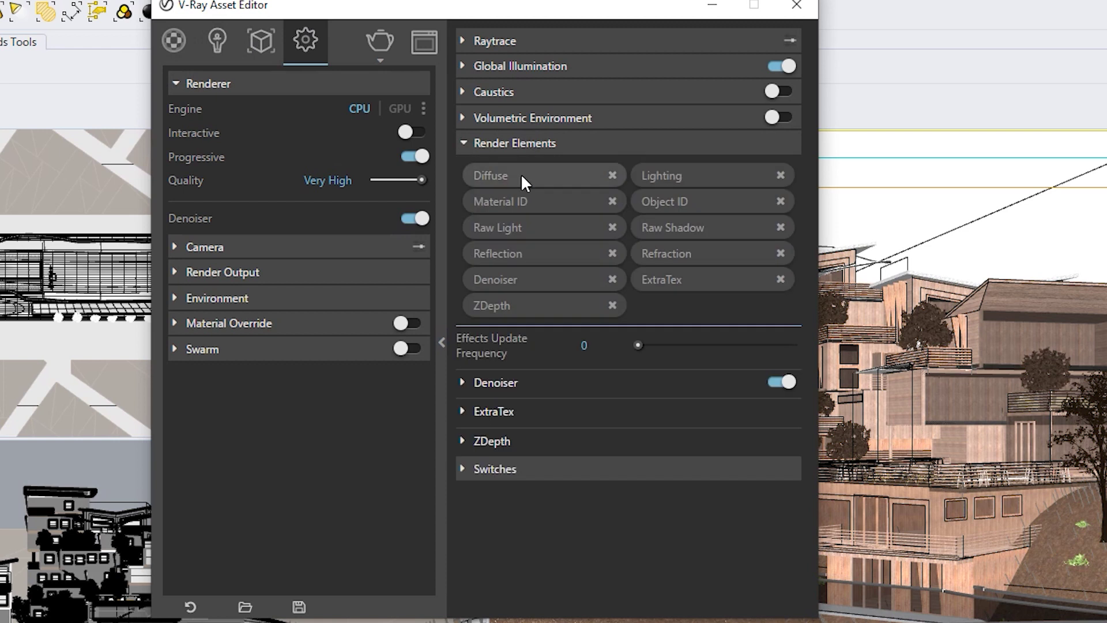
left_click(671, 308)
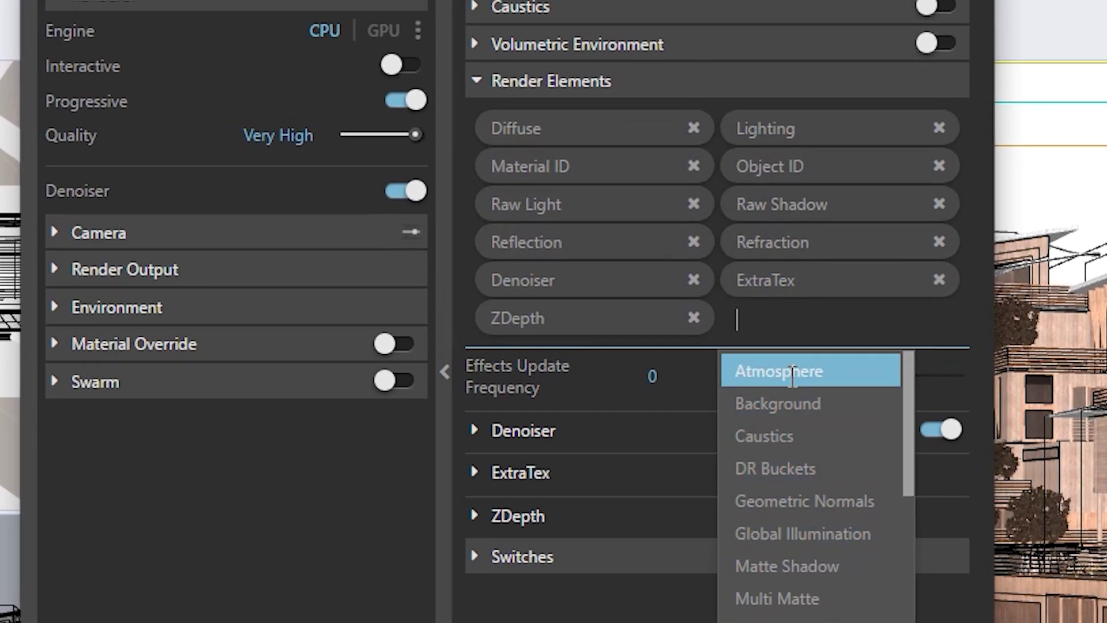
left_click(750, 361)
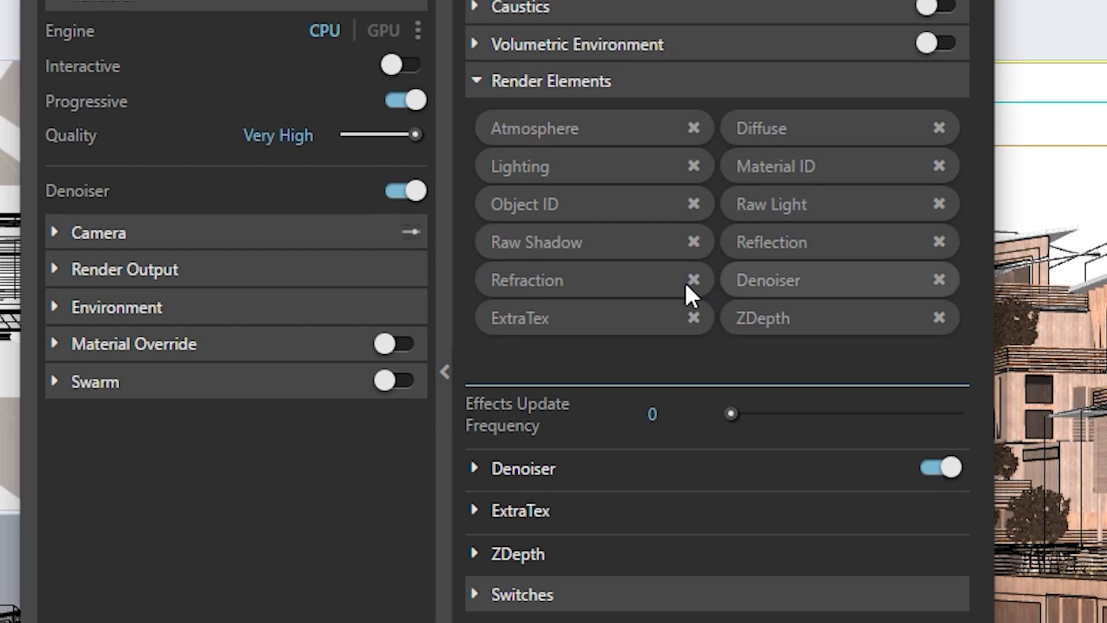